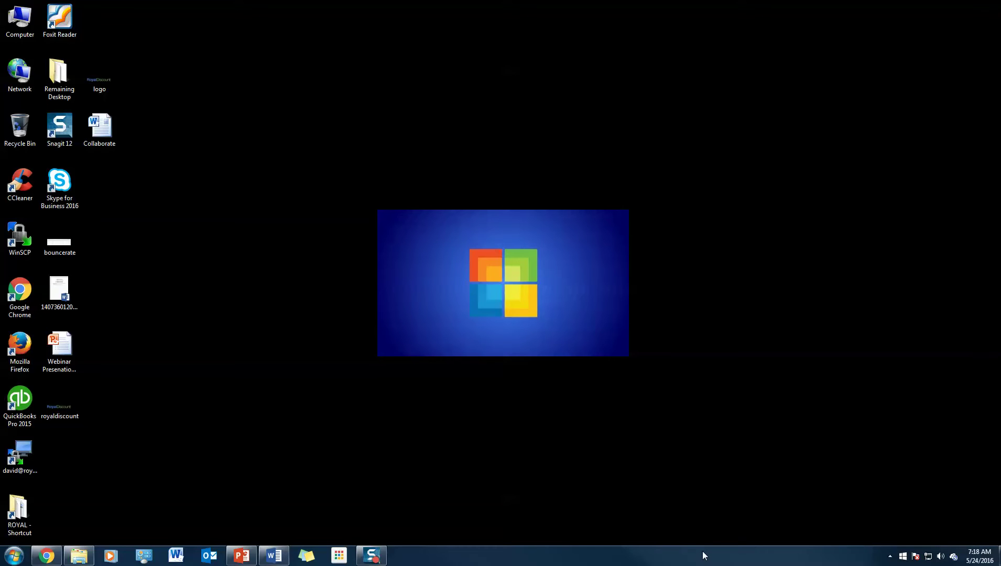
Step: Search the Start menu for 'one' and open the OneDrive for Business synced folder in Explorer
left_click(14, 555)
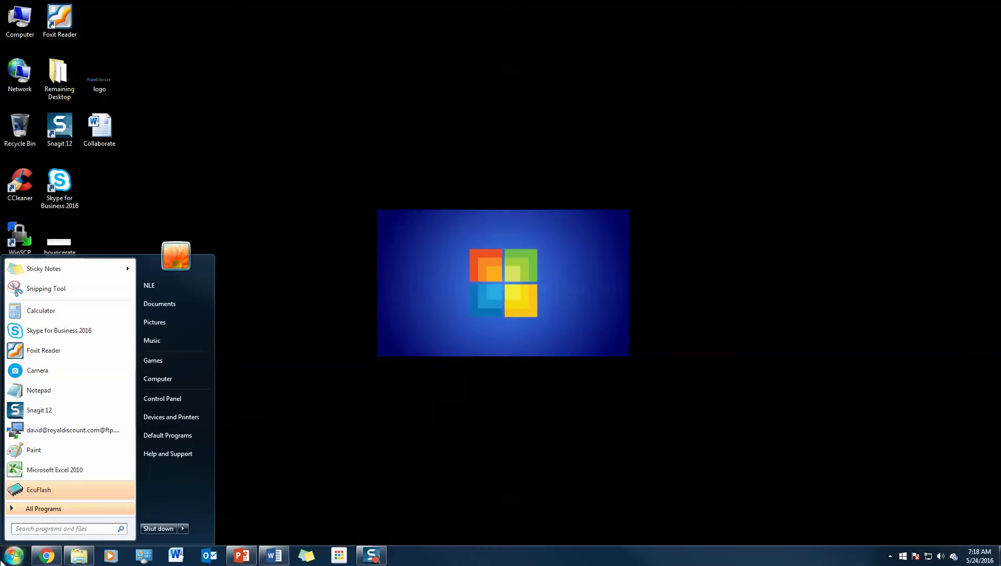
type("one")
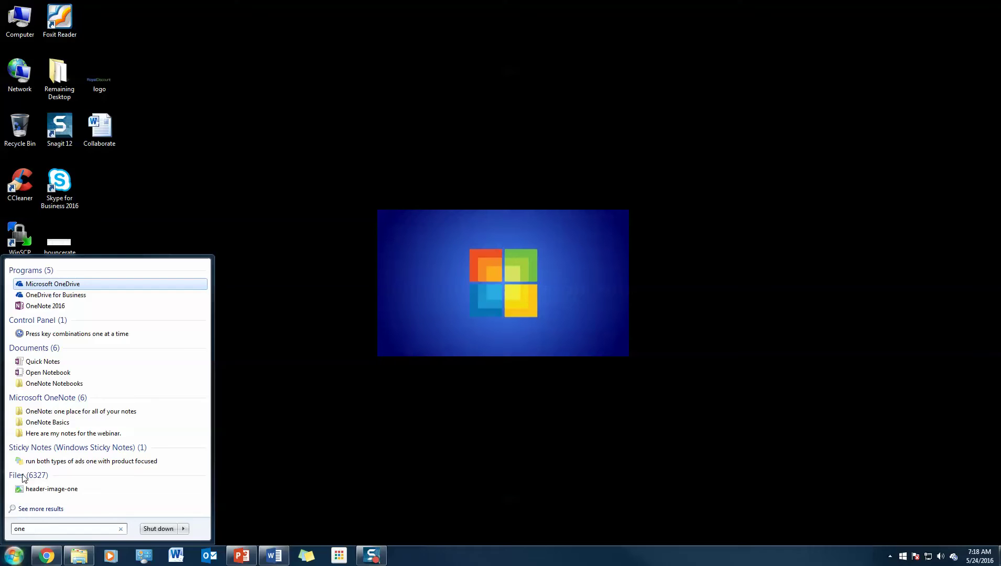
left_click(51, 296)
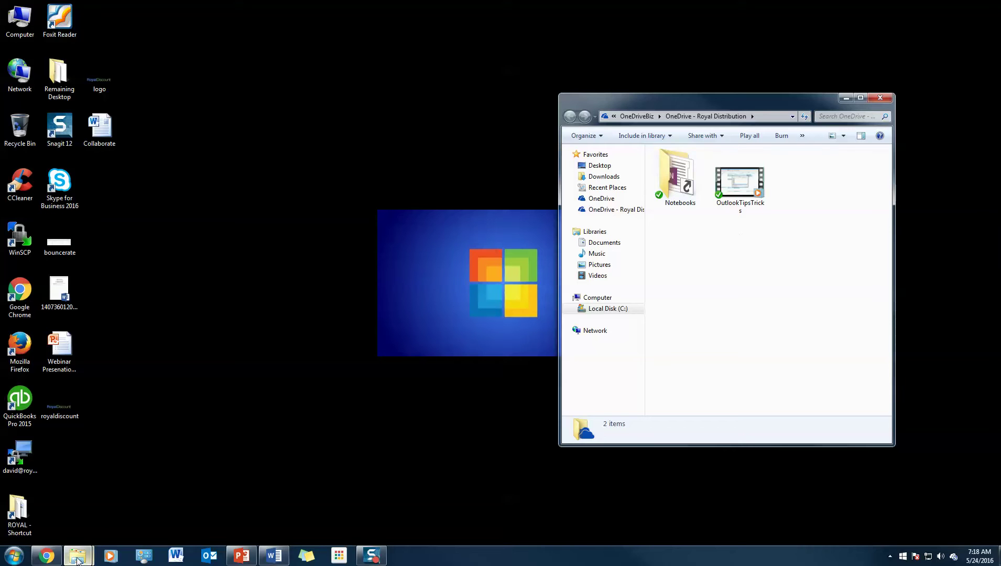
Step: In a new Chrome window, go to the Office Portal and reach the Office 365 home page
left_click(46, 555)
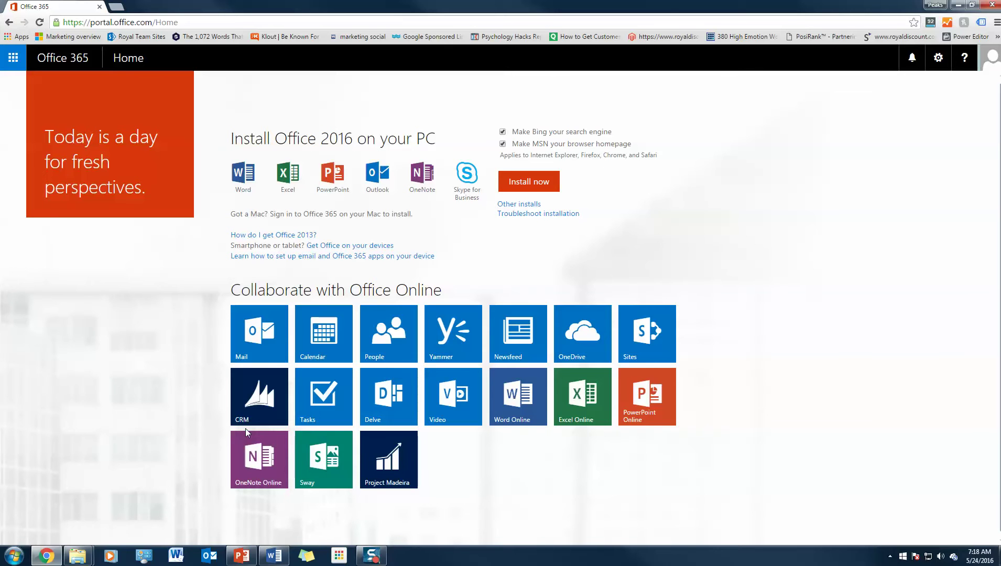
left_click(261, 404)
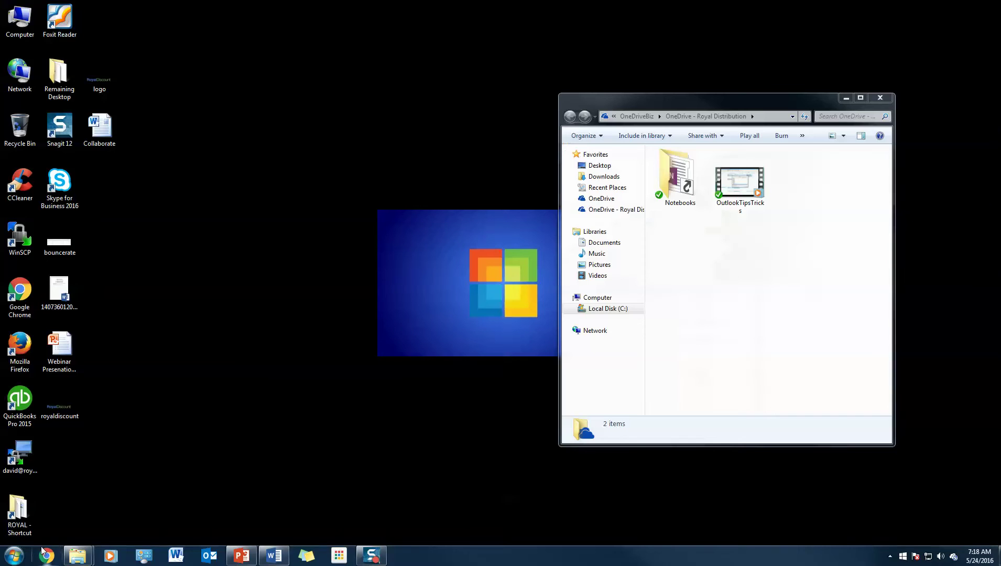
left_click(46, 556)
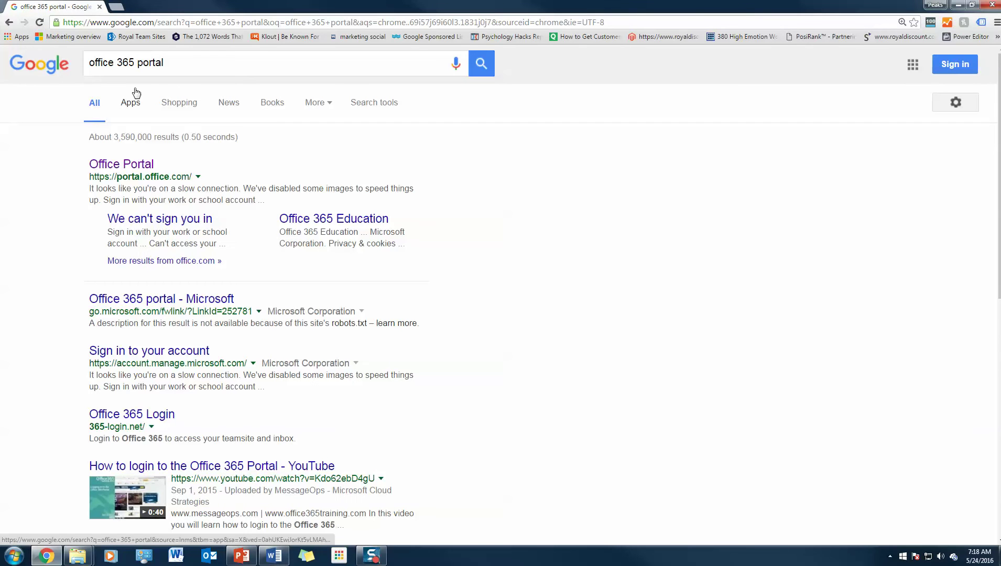
left_click(137, 167)
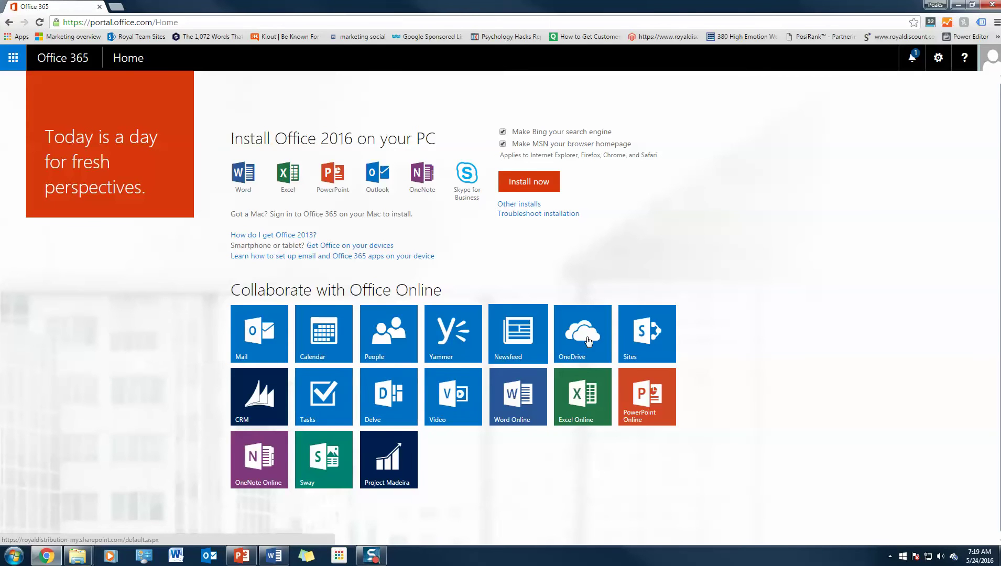
Step: Open OneDrive online to list Notebooks and OutlookTipsTricks.mp4 in the web Files page
left_click(579, 339)
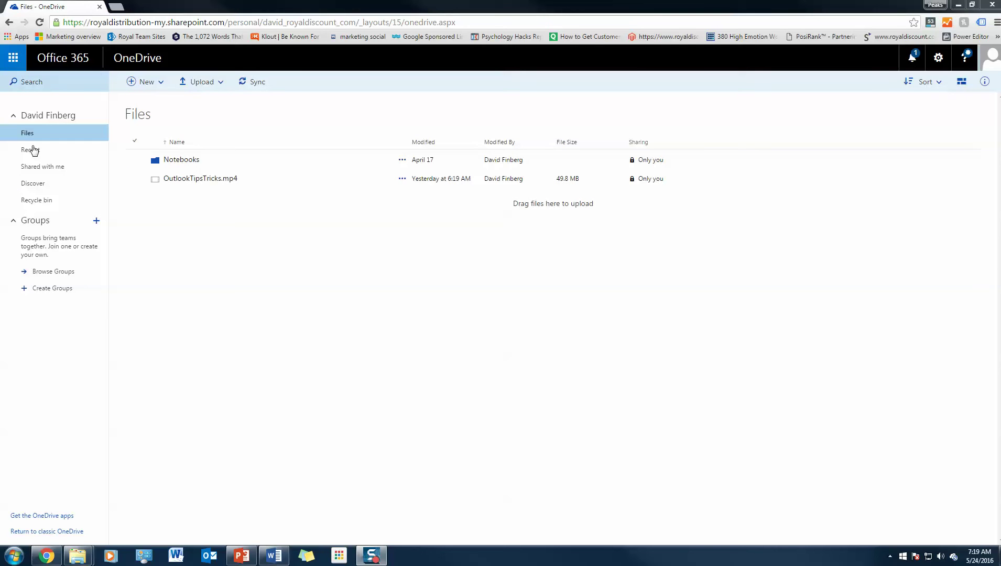
Step: Move the desktop logo image into the OneDrive - Royal Distribution folder, bringing it to 3 items
mouse_move(78, 555)
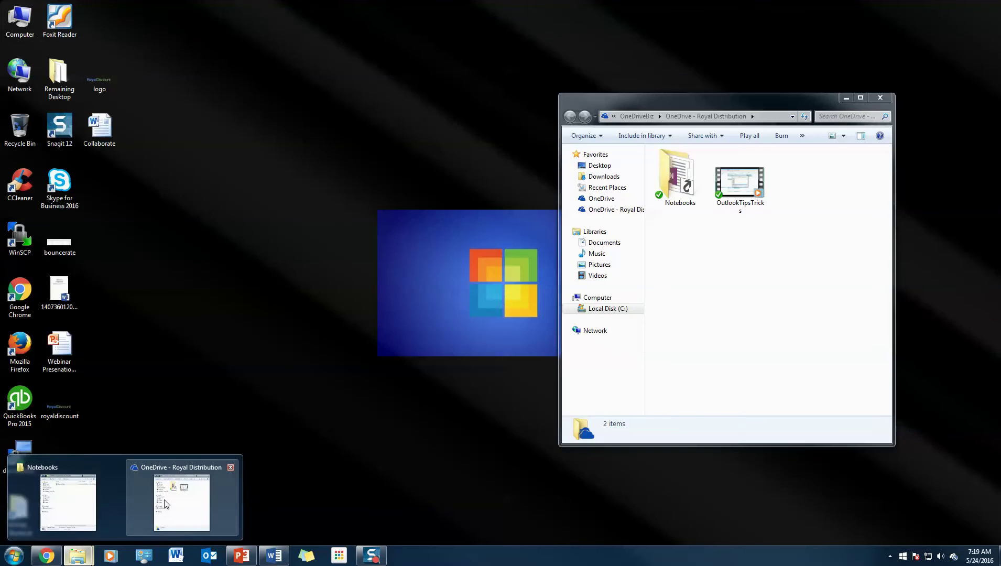
left_click(165, 504)
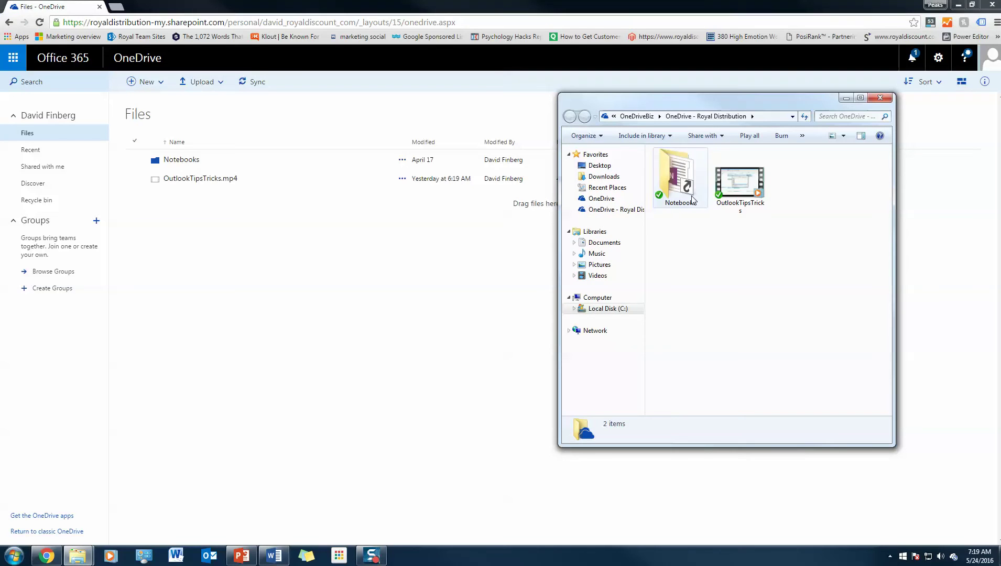
left_click(958, 4)
left_click_drag(92, 90, 764, 265)
left_click(749, 269)
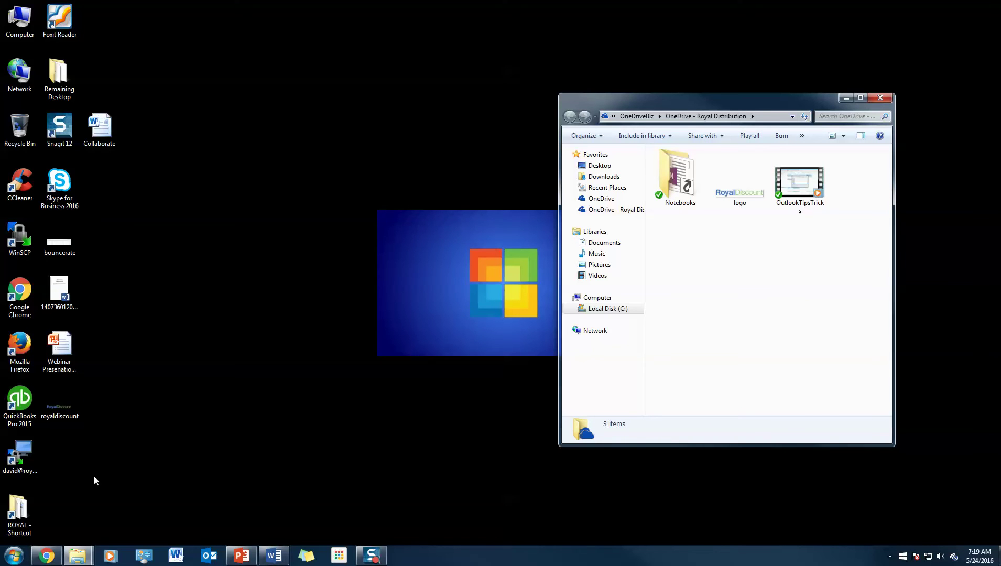
Step: Reload the OneDrive web files page so logo.png shows, then open the Notebooks folder
left_click(46, 556)
left_click(319, 21)
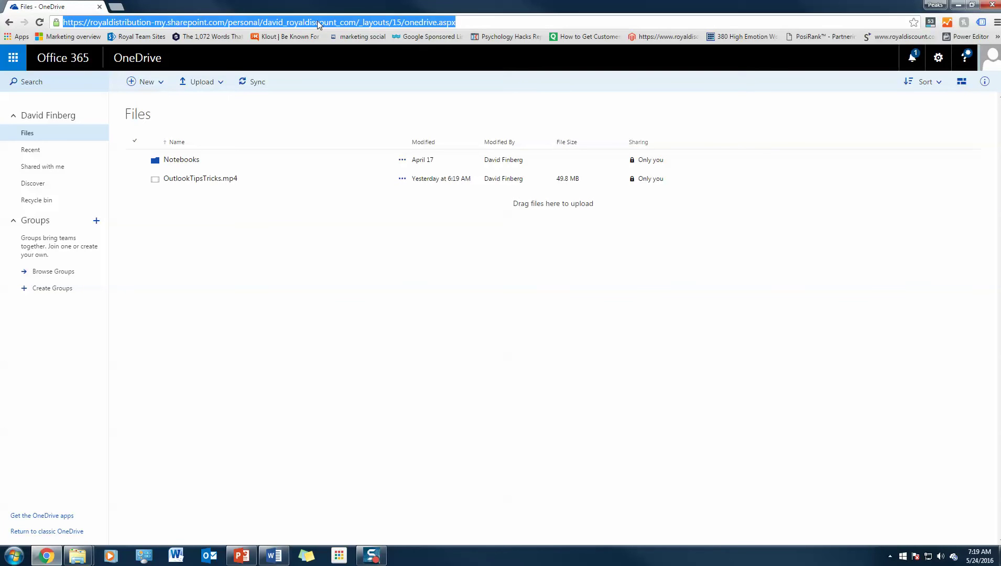
key("Return")
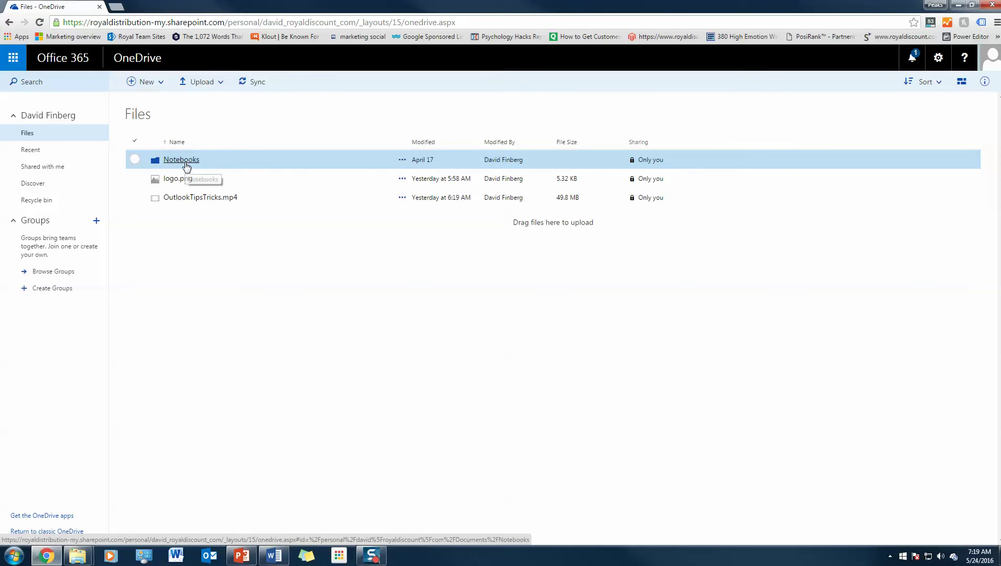
left_click(185, 162)
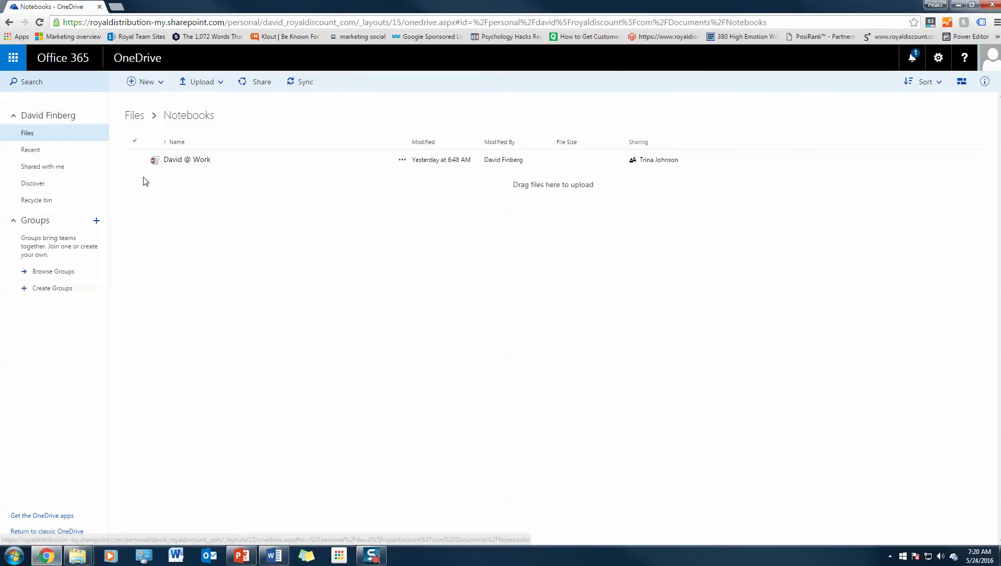
Step: Share the work notebook with the colleague's e-mail, Can edit permission, and a feel-free-to-edit invitation message
right_click(175, 167)
left_click(219, 218)
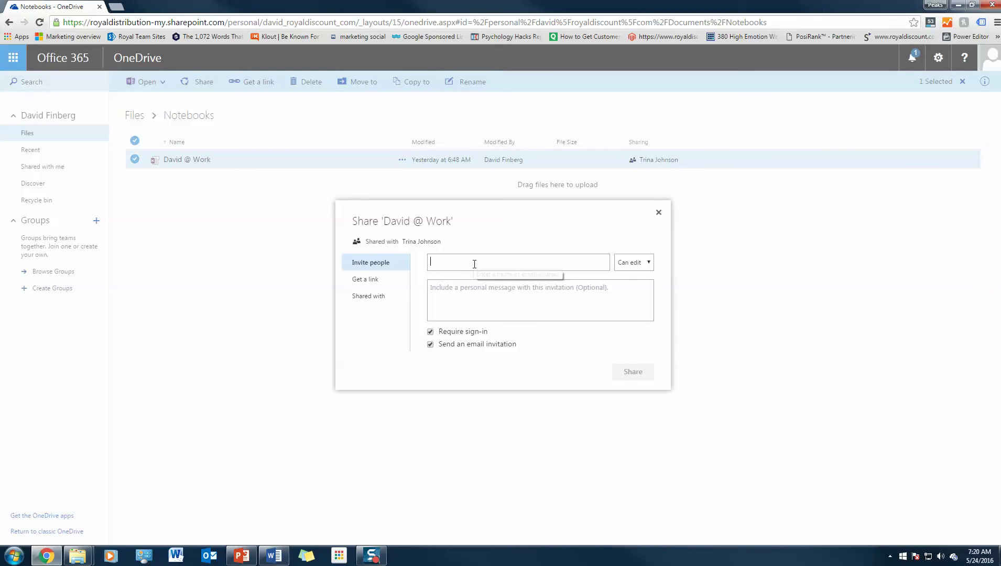
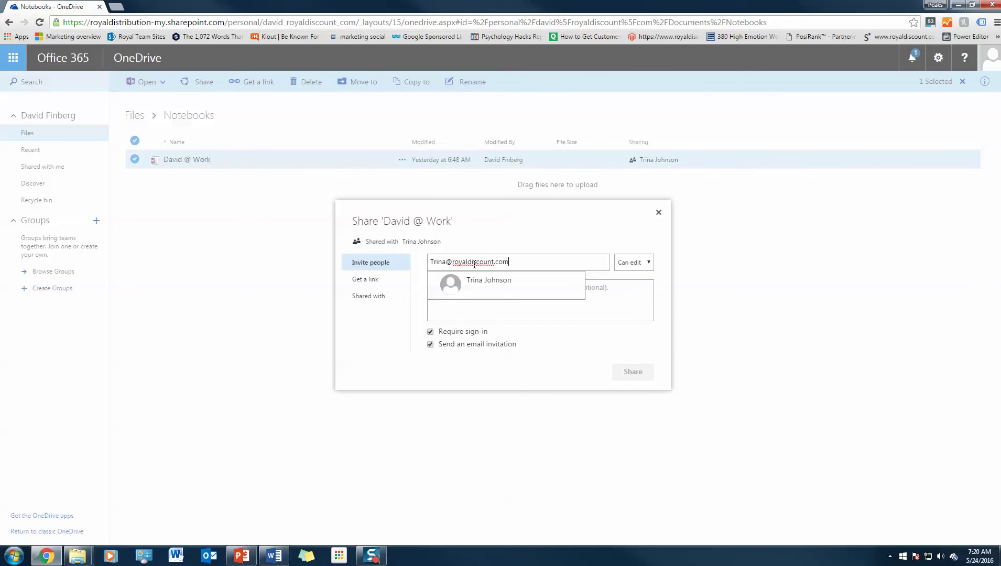
left_click(467, 282)
left_click(466, 286)
type("Trina - here is the latest ")
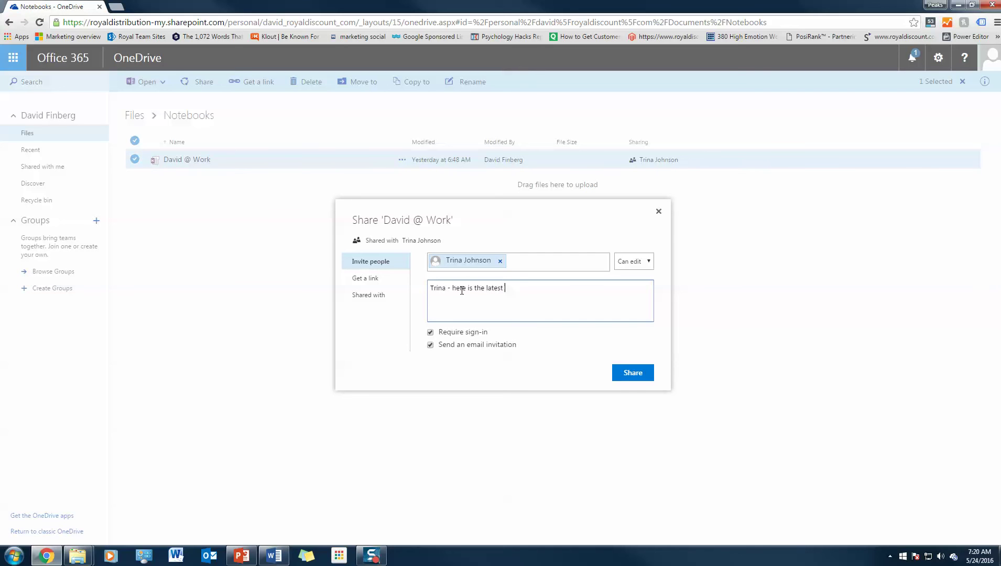
type("workbook - feel free to edit.")
left_click(637, 263)
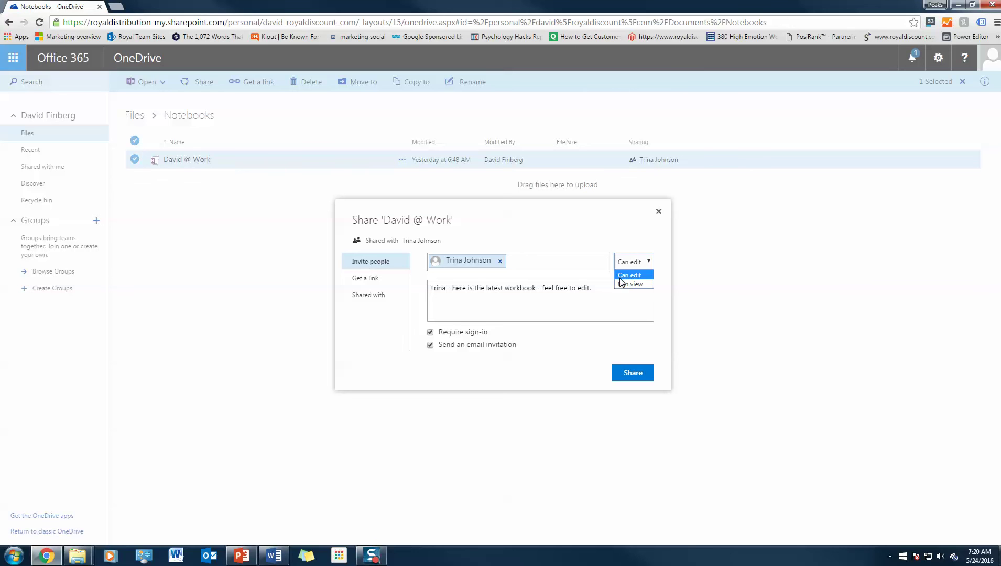
left_click(622, 277)
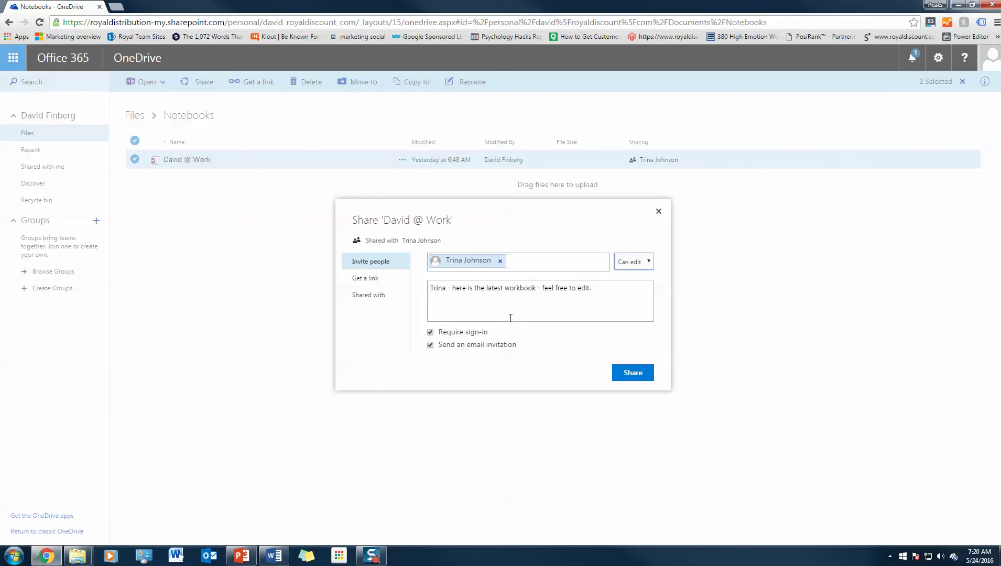
left_click(633, 372)
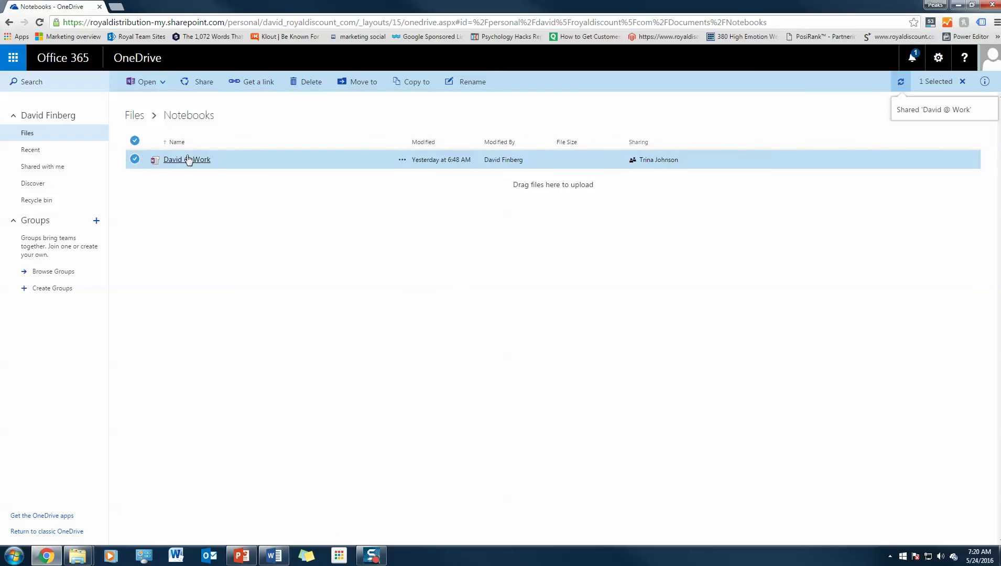
Step: From the top-level Files list, view version history for OutlookTipsTricks.mp4, showing version 1.0
left_click(135, 116)
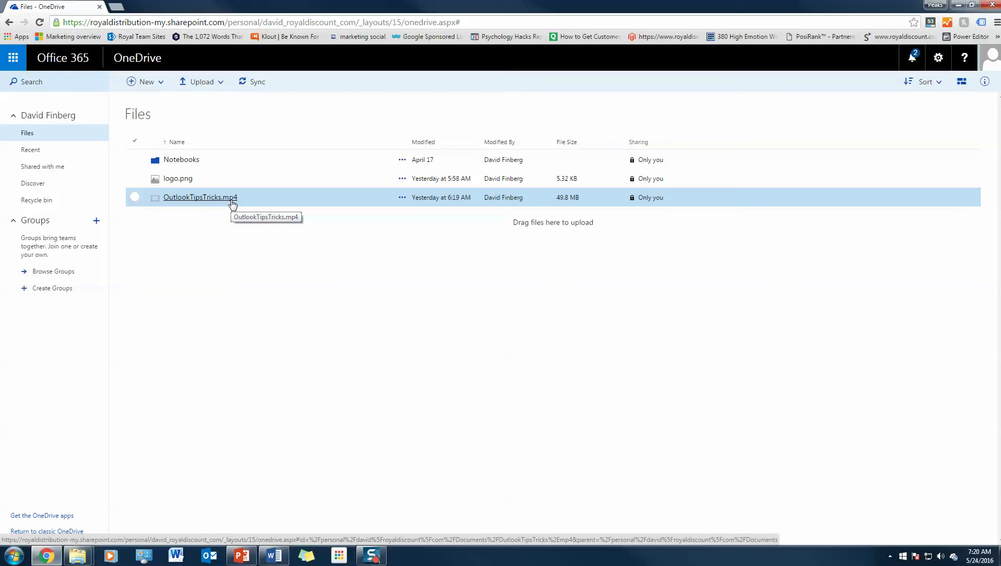
right_click(233, 204)
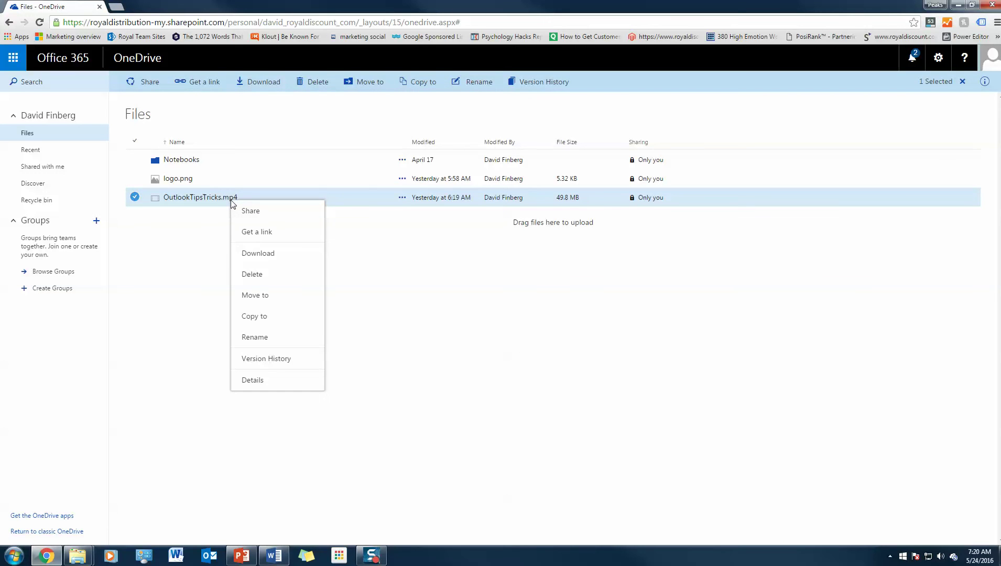
left_click(283, 359)
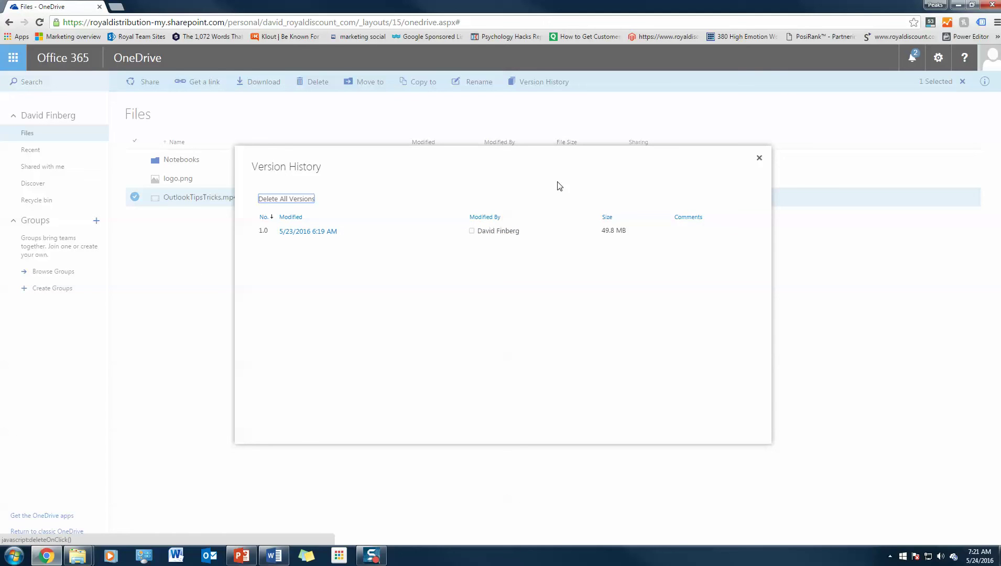
Step: Close the version history and open the David @ Work notebook in the OneNote desktop app
left_click(761, 161)
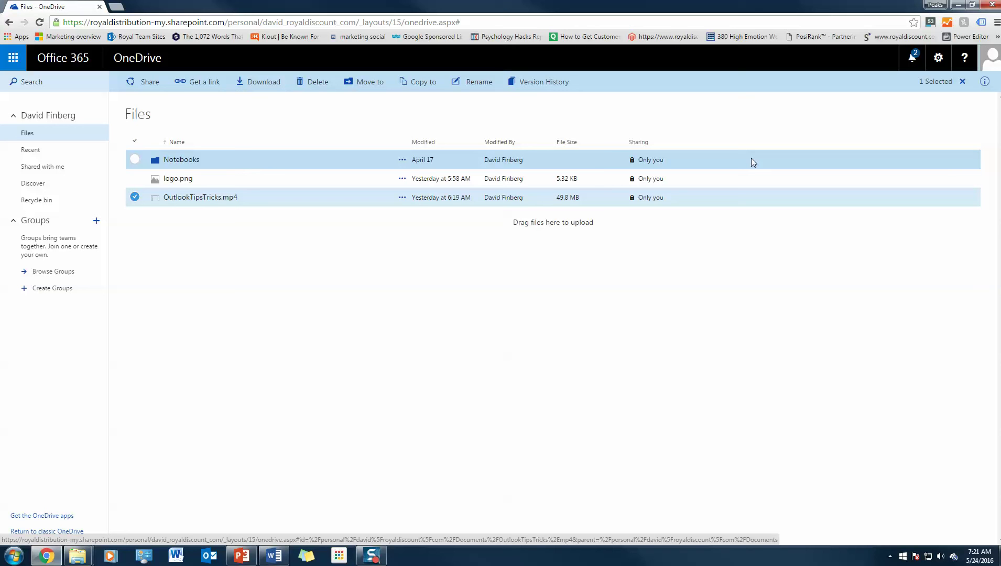
left_click(181, 160)
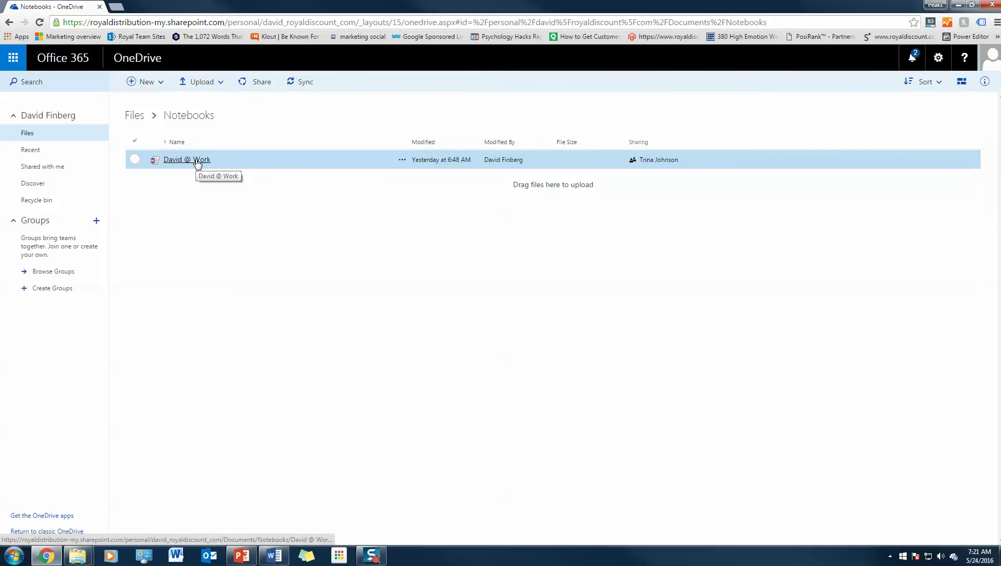
right_click(198, 162)
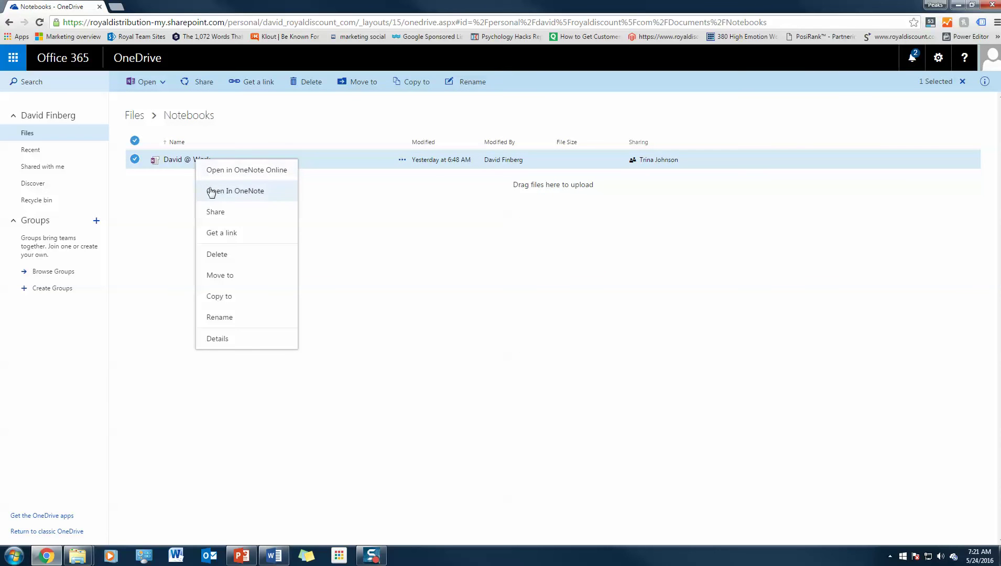
left_click(243, 192)
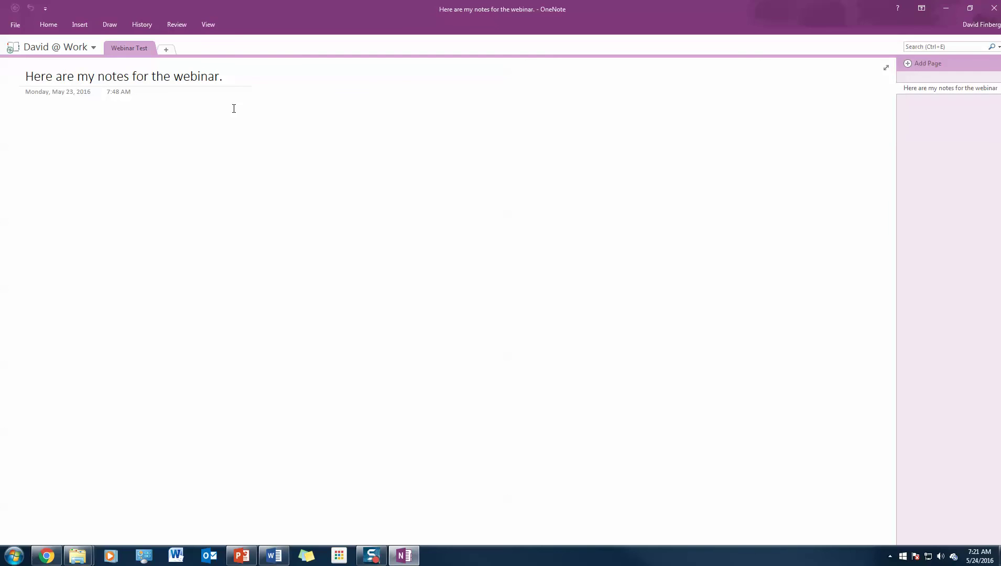
Step: Add 'I made a few changes and I would like to see them reflected in the cloud.', check notebook info, then close OneNote
type("I made a few changes and I ")
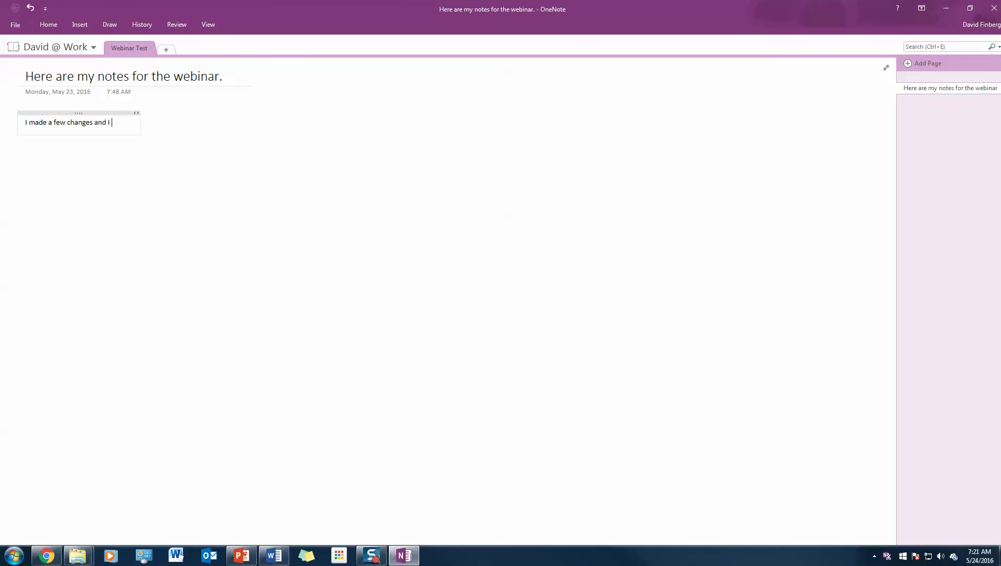
type("would like to see them reflec")
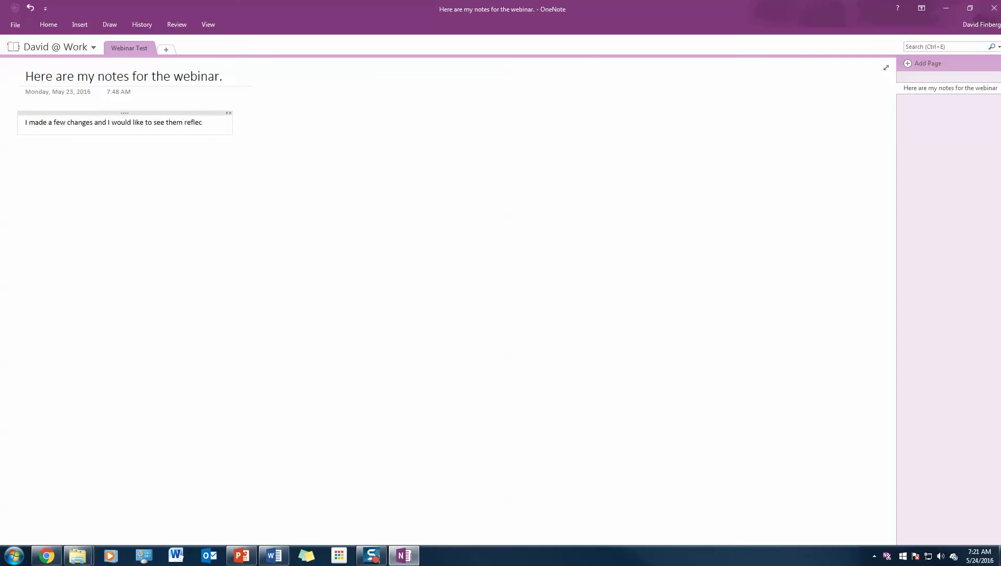
type("ted in the cloud.")
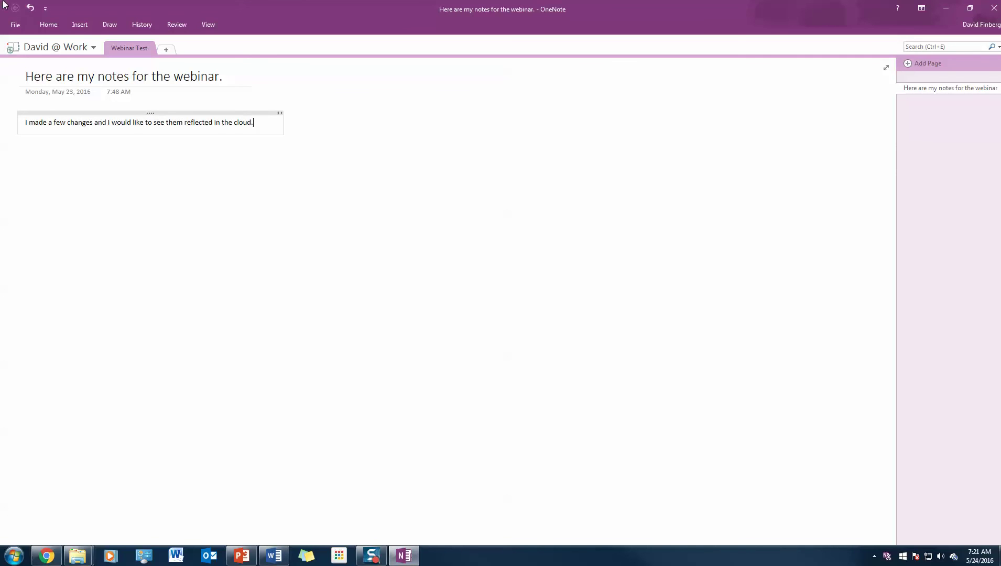
left_click(15, 25)
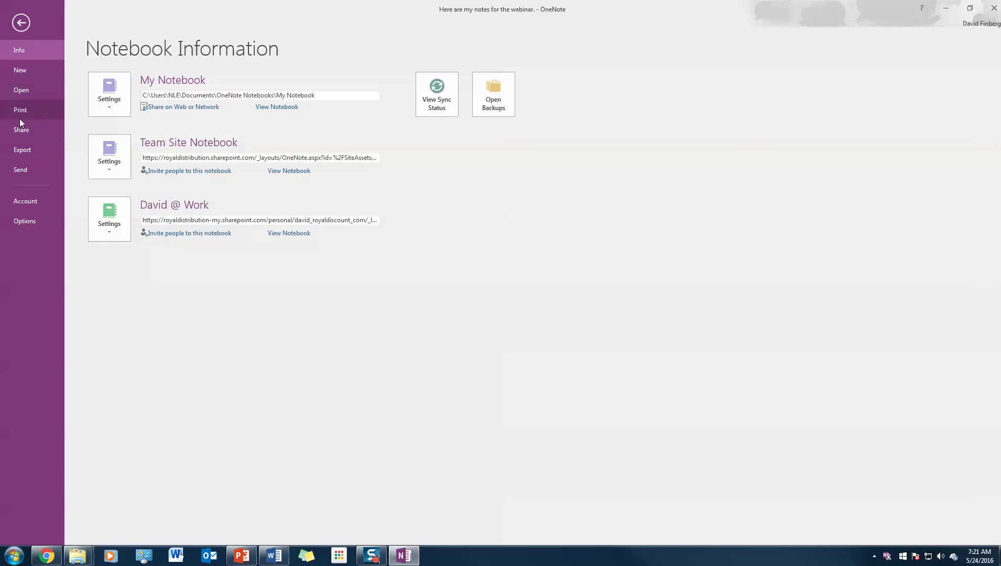
left_click(21, 22)
left_click(57, 24)
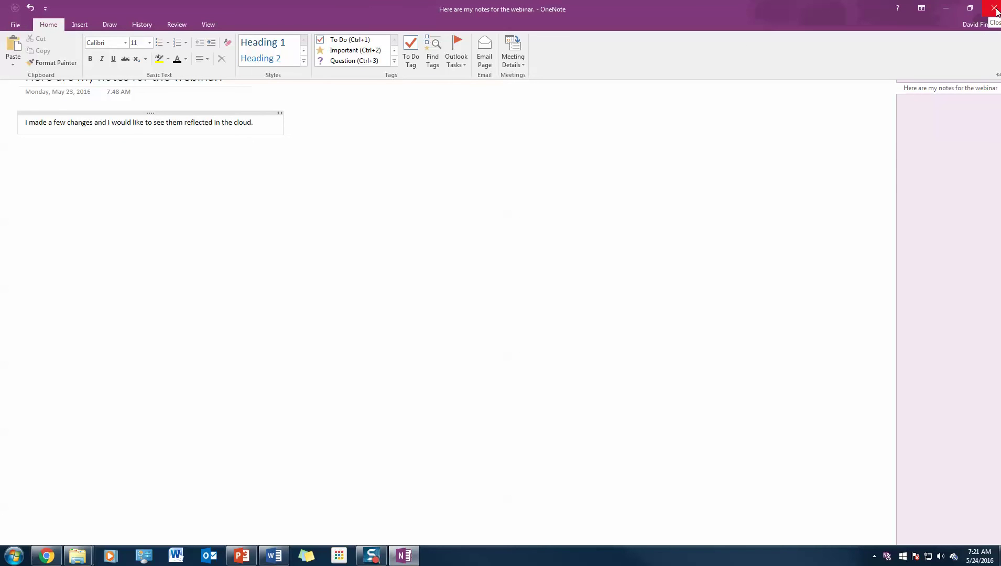
left_click(994, 8)
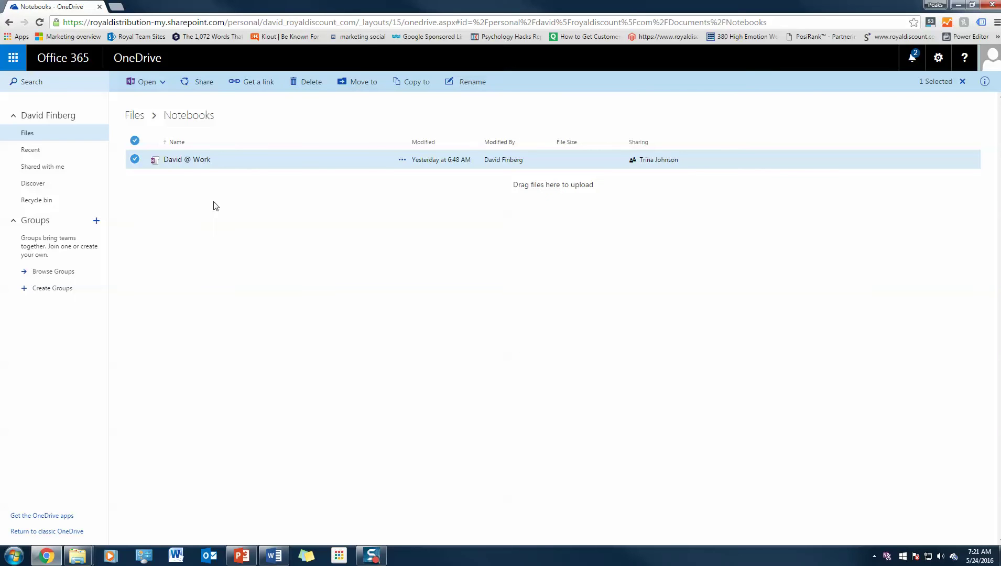
Step: Open the work notebook from the Notebooks folder in OneNote Online
right_click(189, 165)
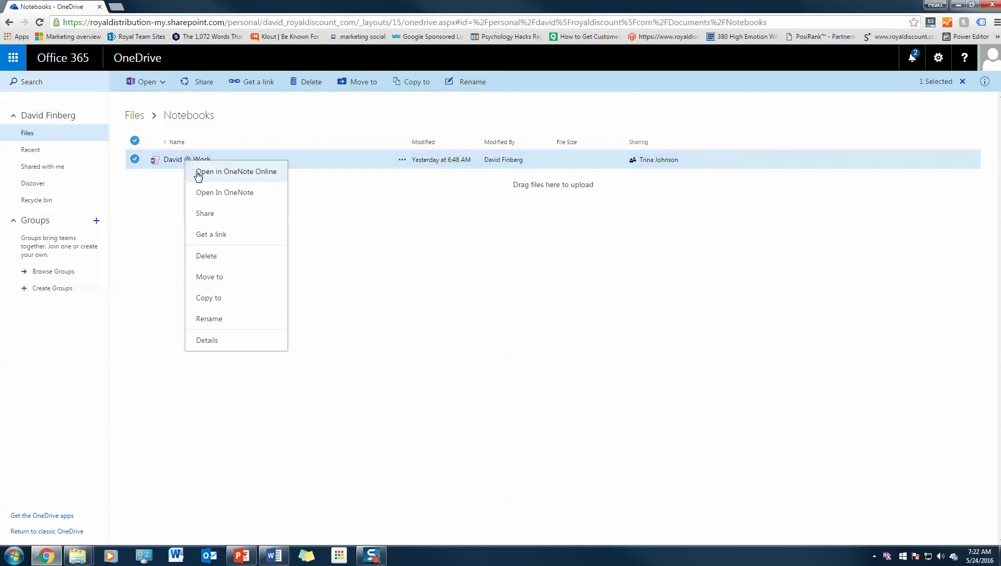
left_click(198, 172)
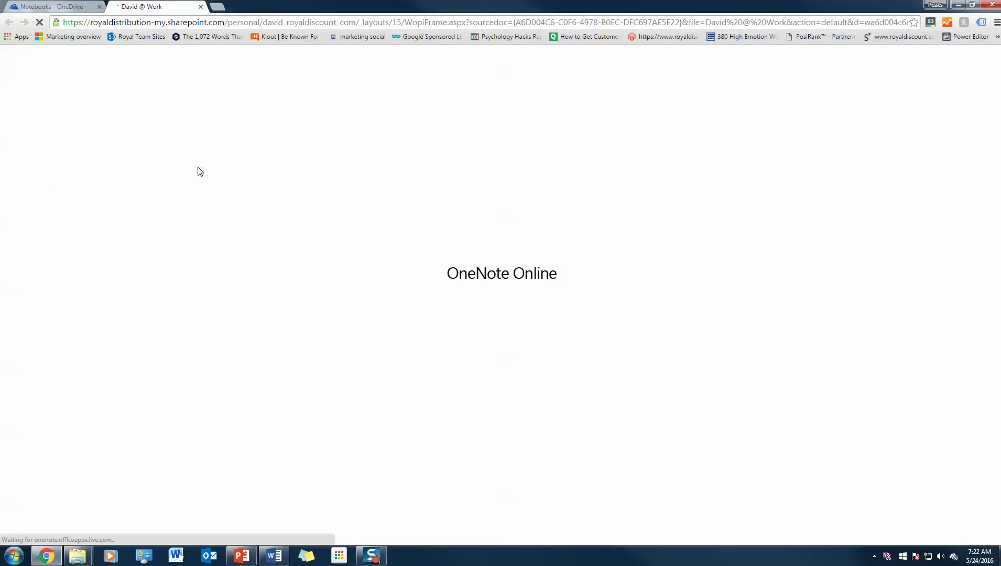